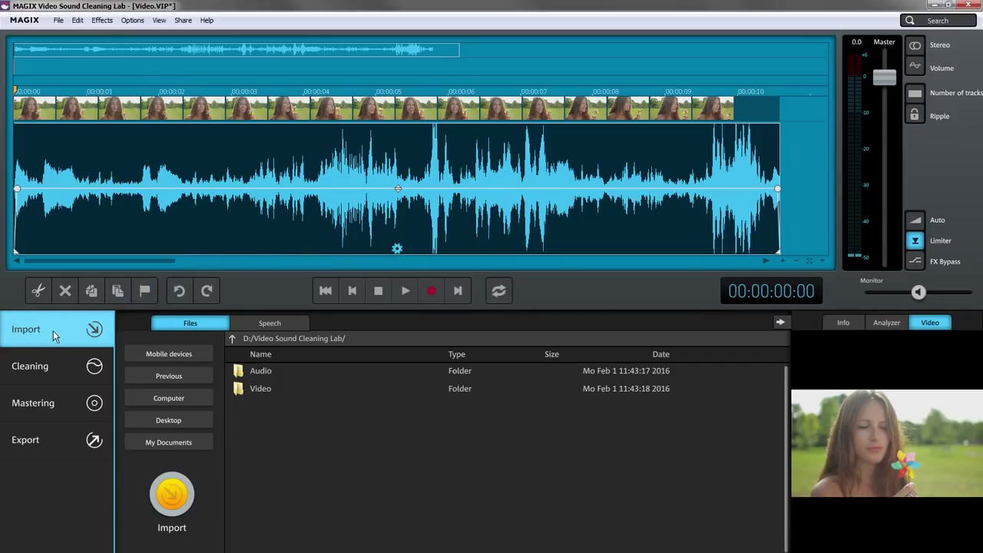
- Look through the Speech, Cleaning, Mastering and Export sections in turn
left_click(260, 326)
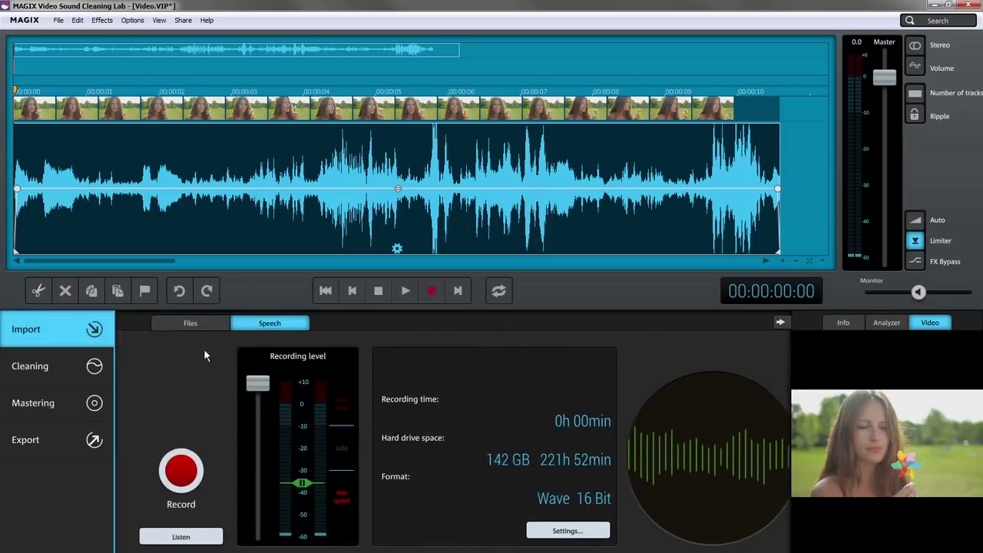
left_click(52, 370)
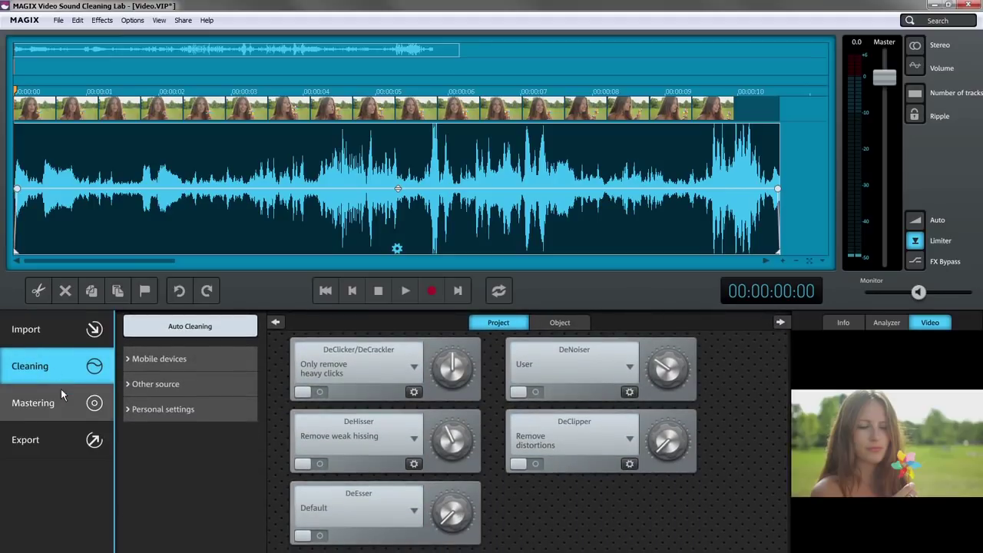
left_click(61, 405)
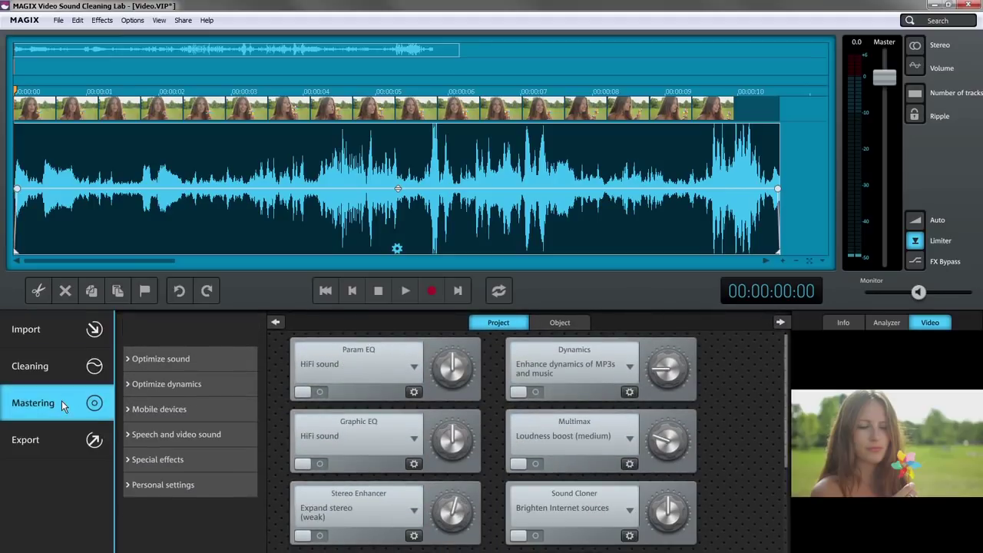
left_click(62, 444)
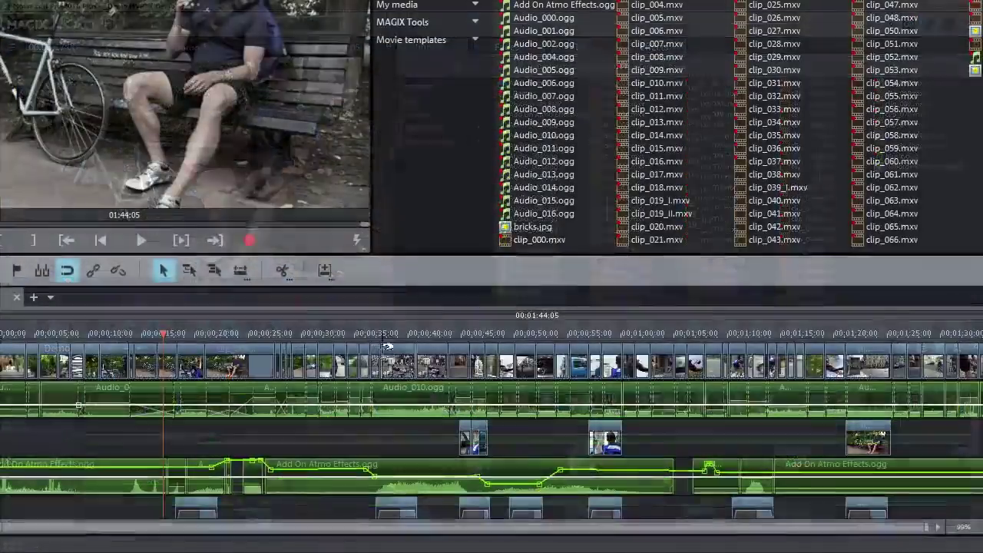
- Send the Add On Atmo Effects.ogg audio object to the external editor with Edit wave externally
left_click(324, 463)
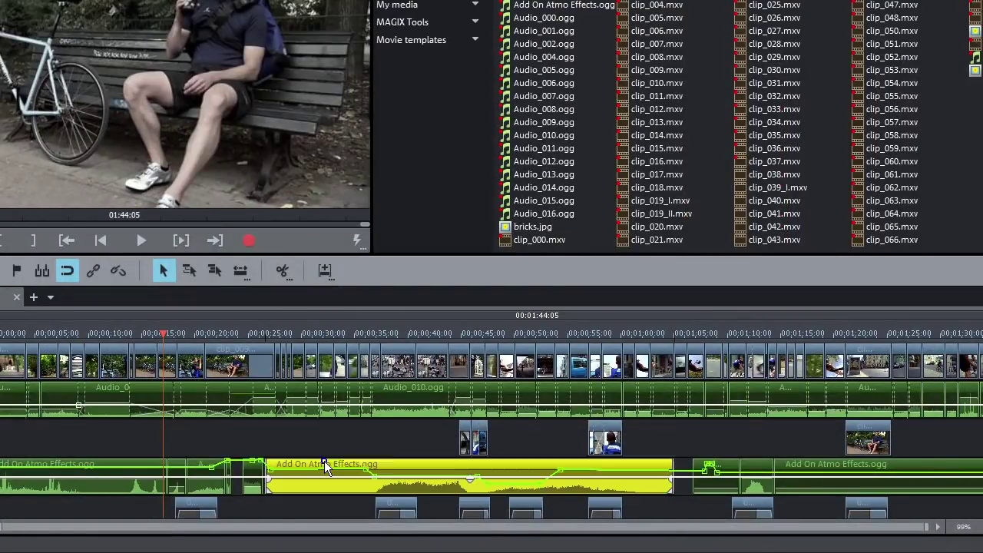
right_click(325, 465)
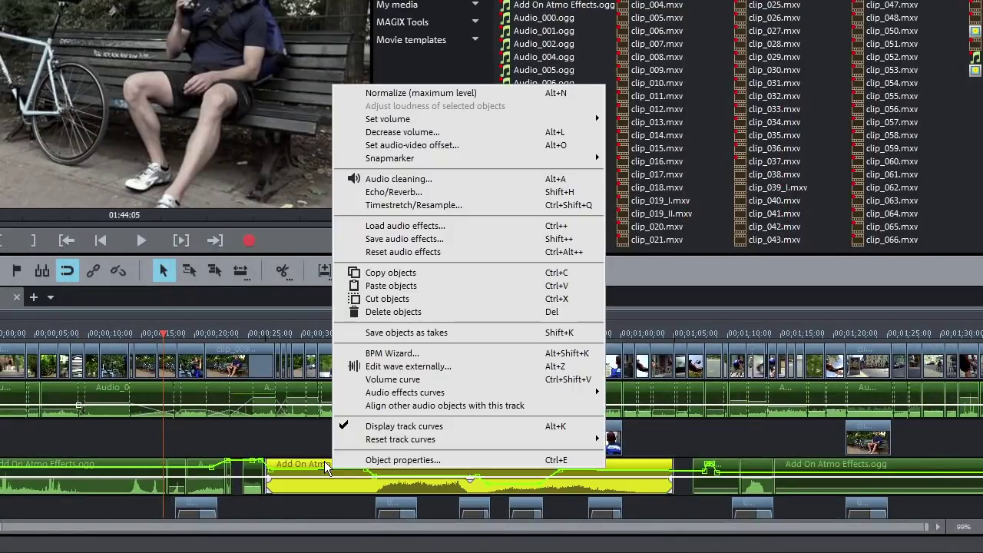
left_click(408, 366)
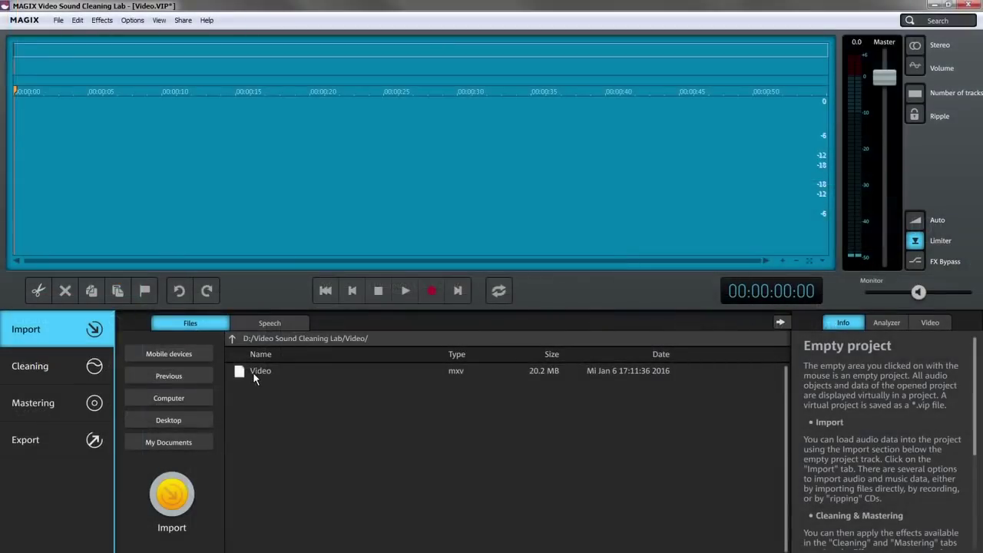
- Select the Video clip file in the import files list
left_click(318, 328)
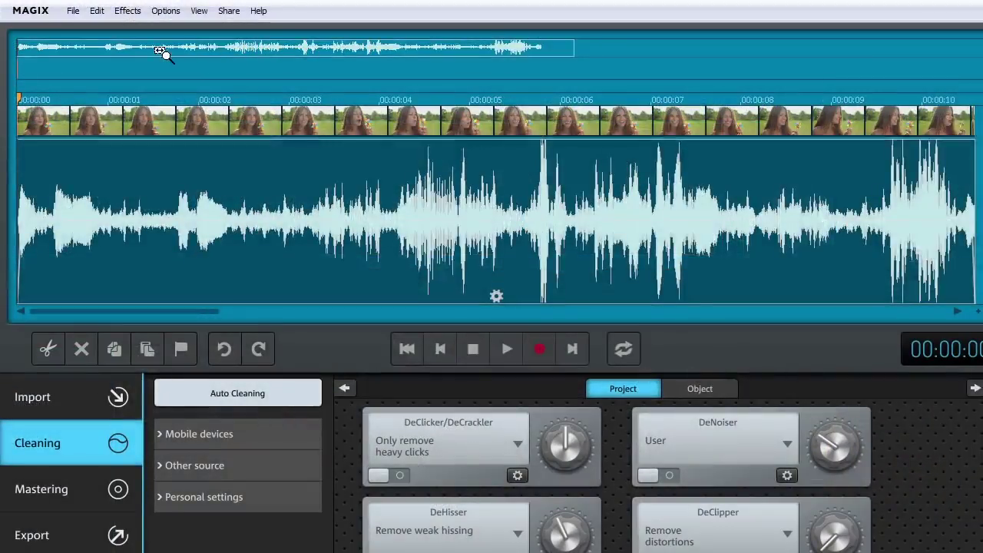
left_click_drag(82, 49, 369, 49)
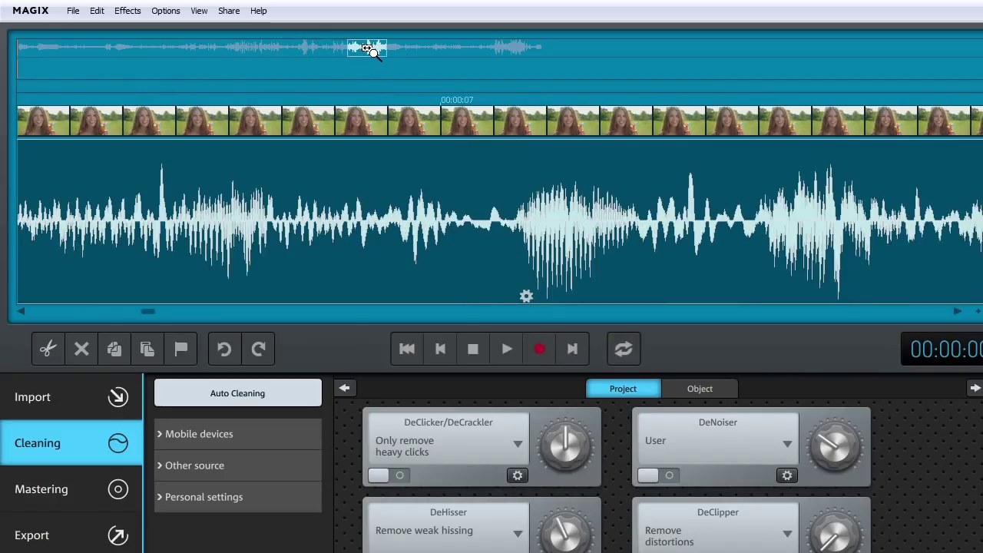
scroll(369, 49, "down", 5)
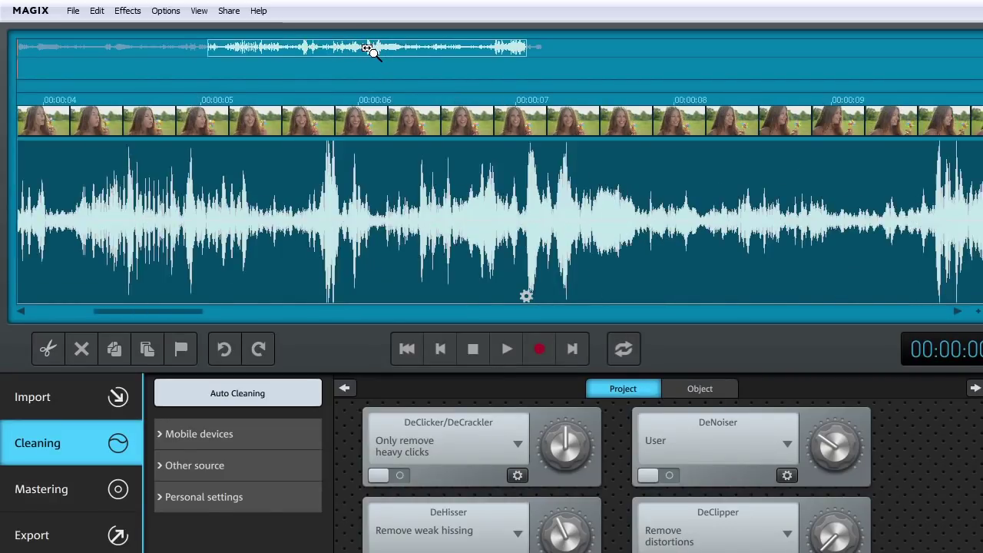
scroll(368, 49, "up", 8)
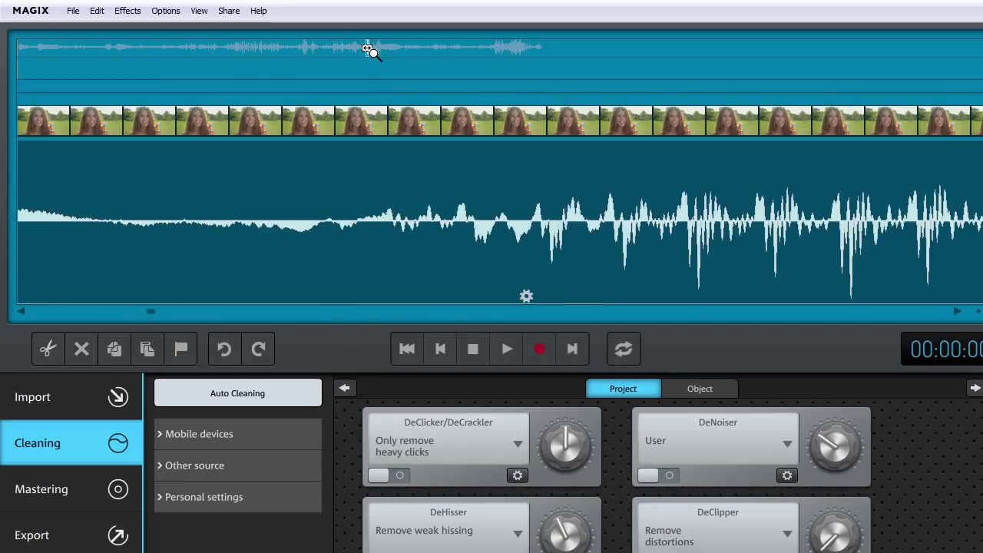
scroll(369, 50, "down", 8)
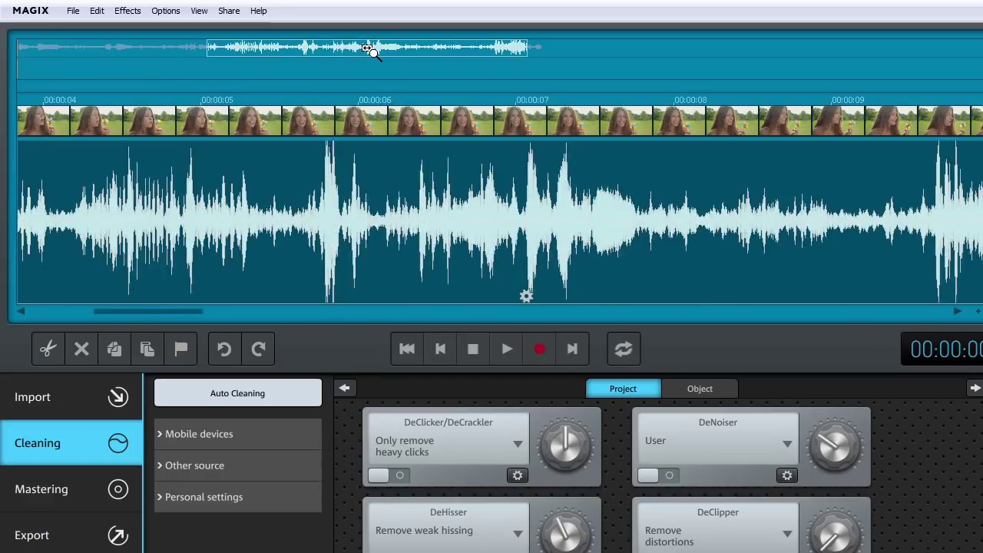
scroll(369, 50, "up", 3)
left_click_drag(146, 312, 192, 305)
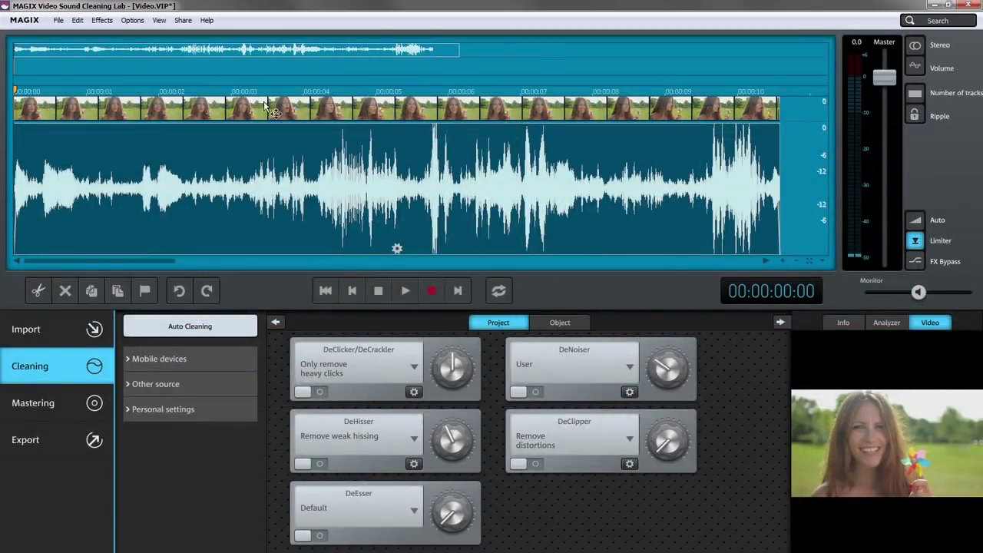
left_click_drag(169, 83, 228, 96)
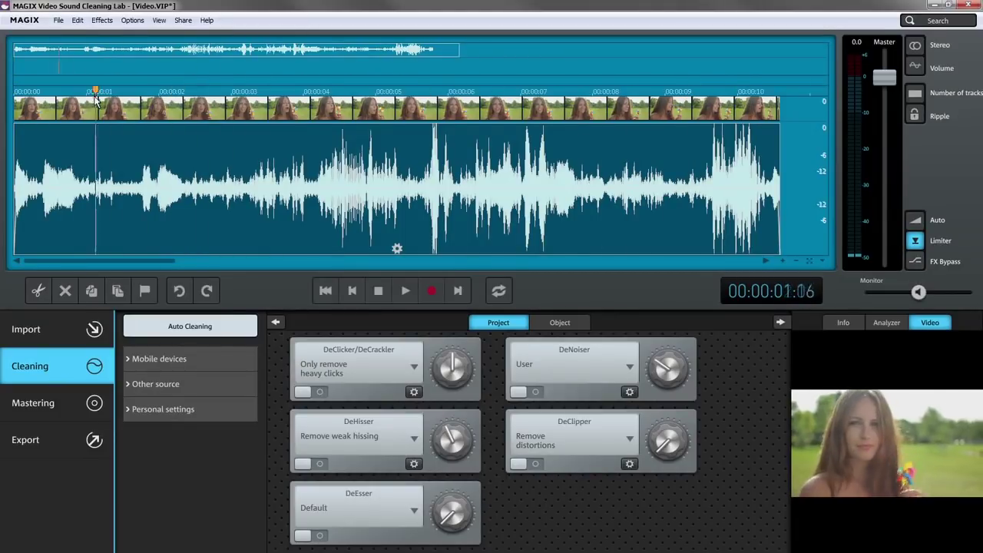
left_click_drag(95, 93, 16, 95)
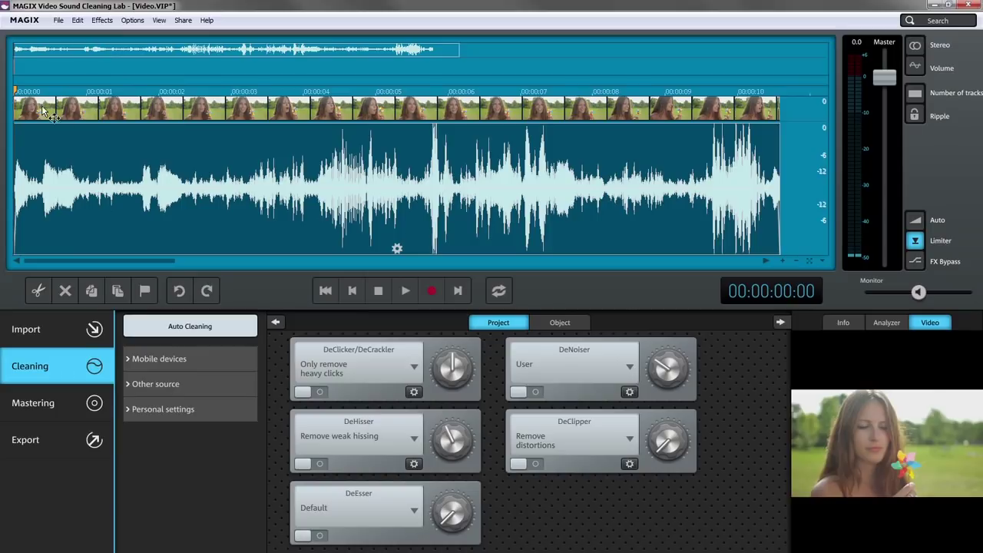
left_click(412, 290)
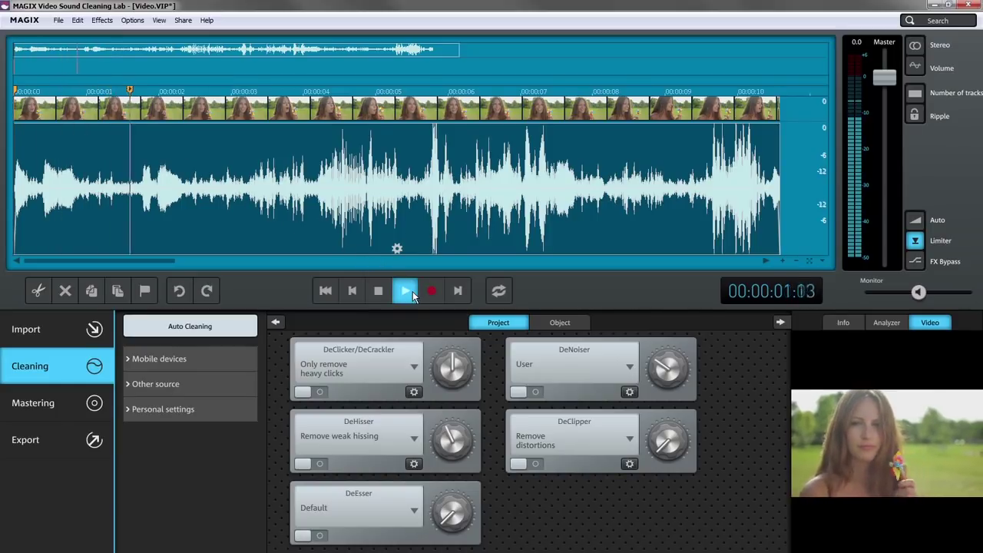
left_click(413, 291)
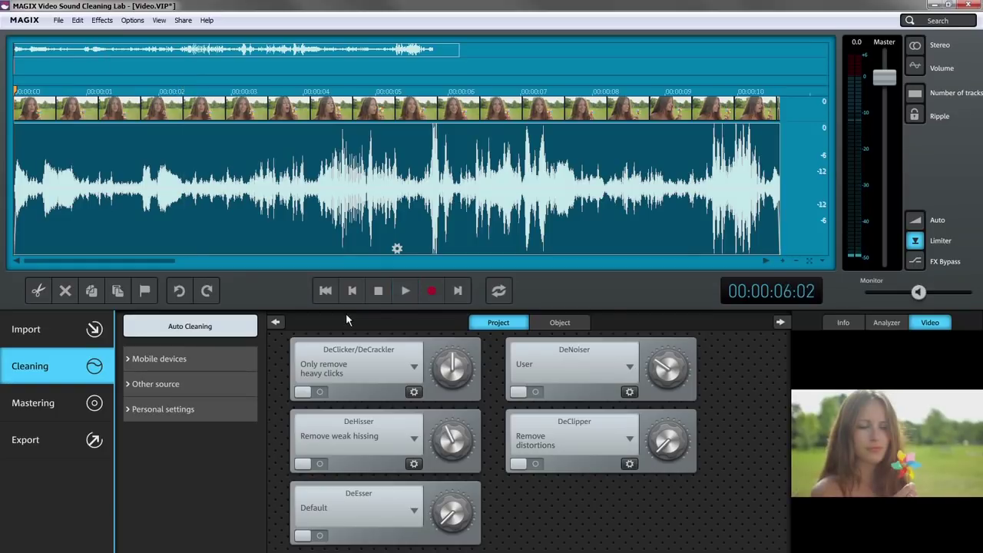
key("space")
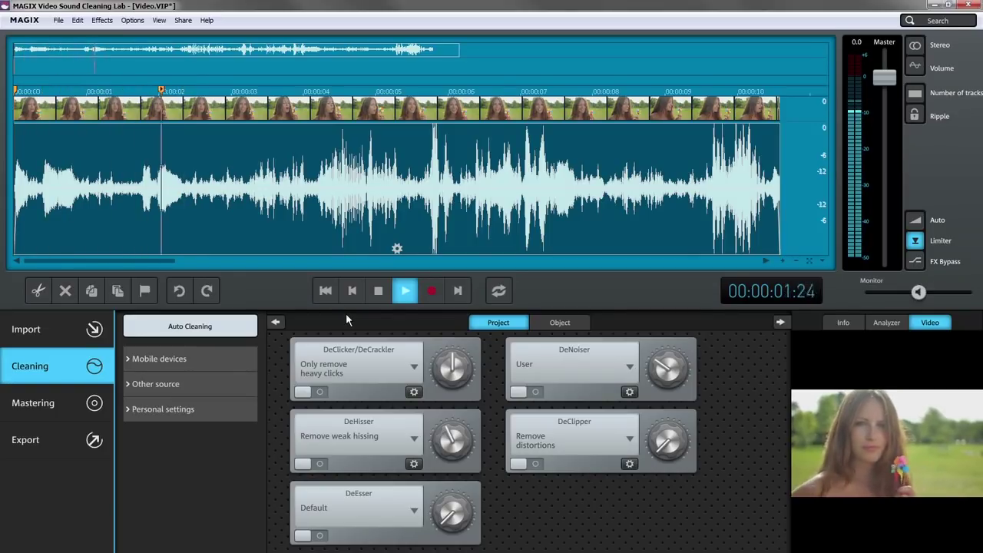
key("space")
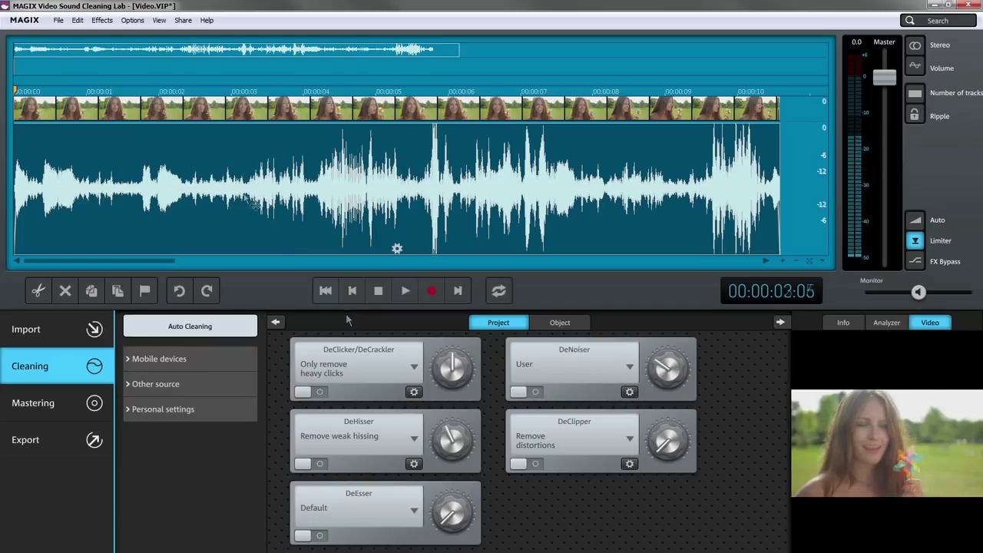
left_click_drag(172, 89, 162, 89)
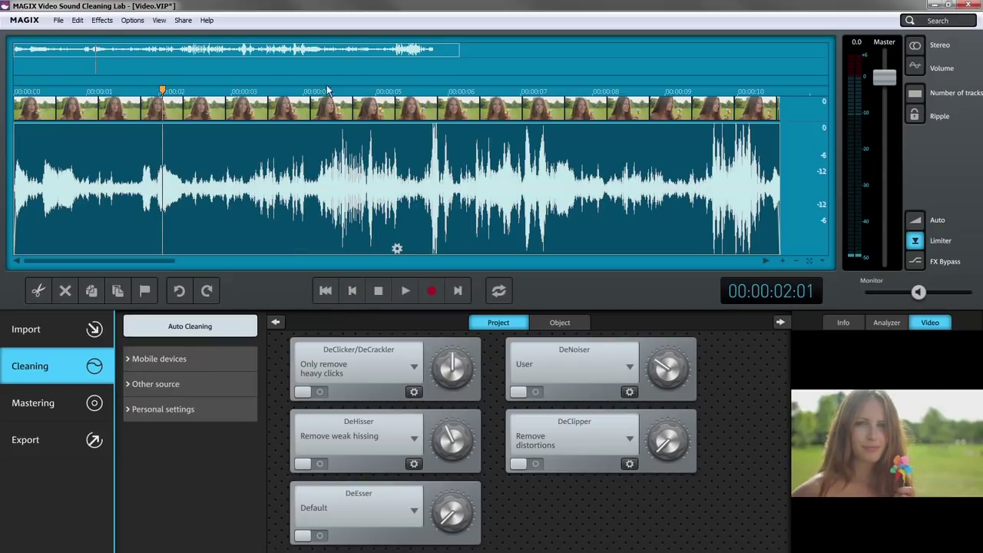
left_click(407, 83)
left_click(572, 83)
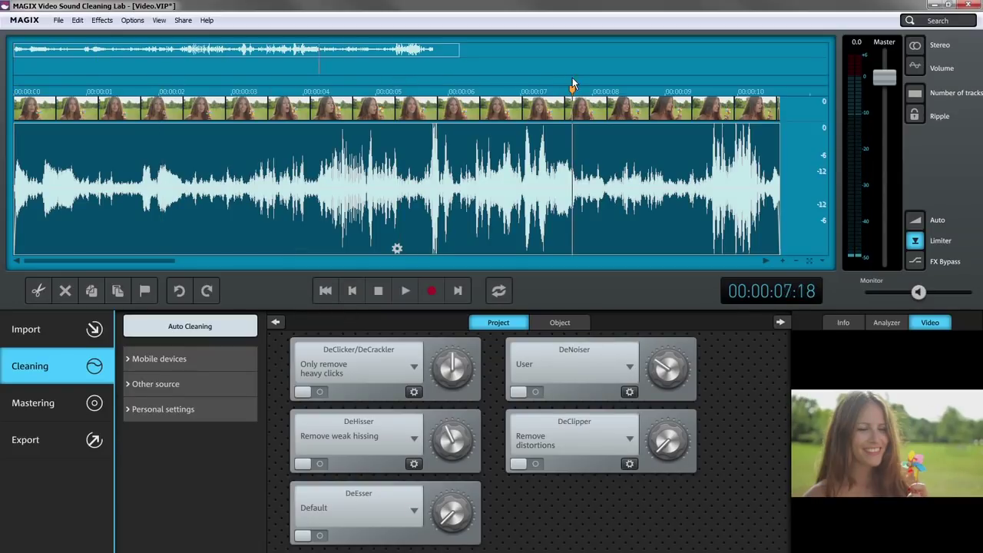
- Raise the soundtrack's volume line and add a fade-in at its start
left_click(383, 169)
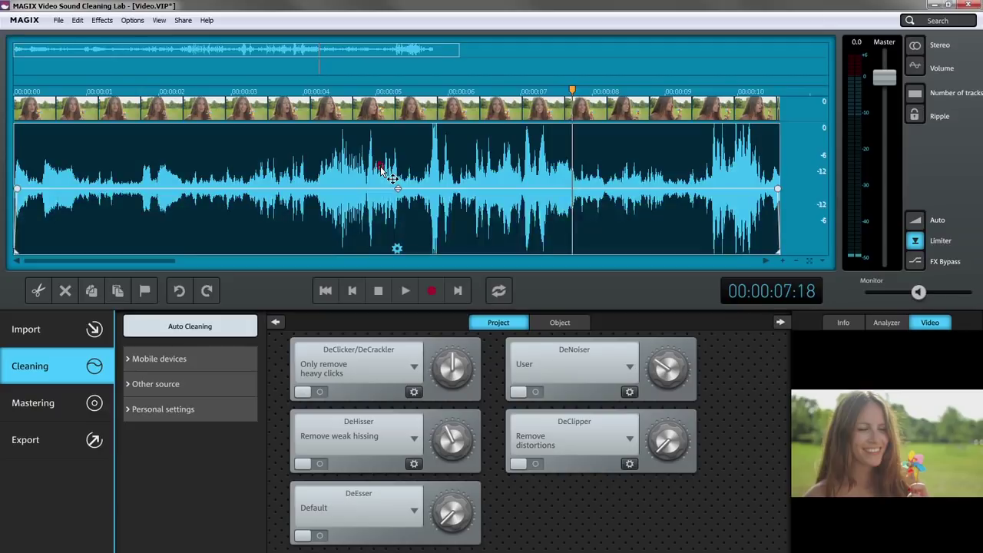
mouse_move(397, 189)
left_mouse_down()
mouse_move(399, 137)
mouse_move(397, 226)
mouse_move(397, 162)
mouse_move(397, 177)
left_mouse_up()
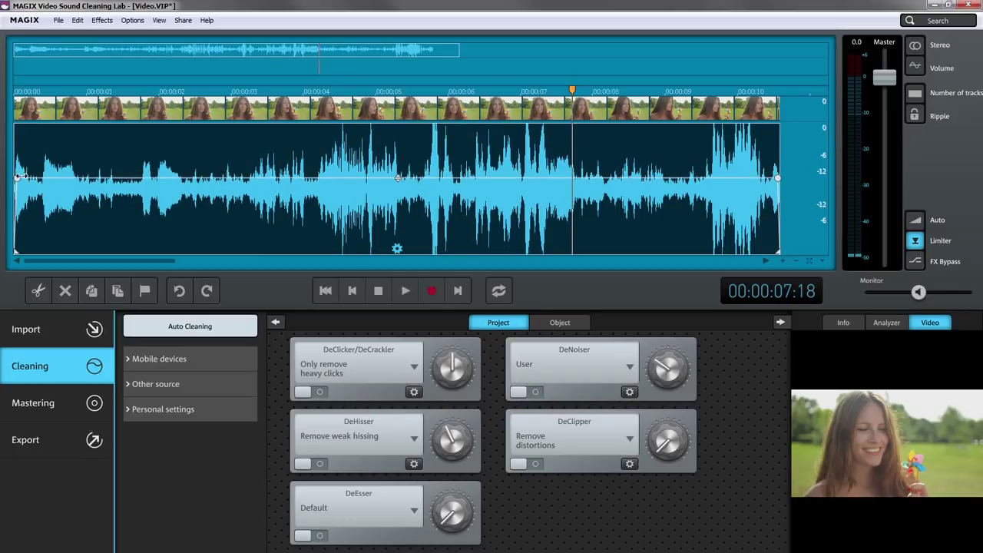
left_click_drag(17, 176, 69, 179)
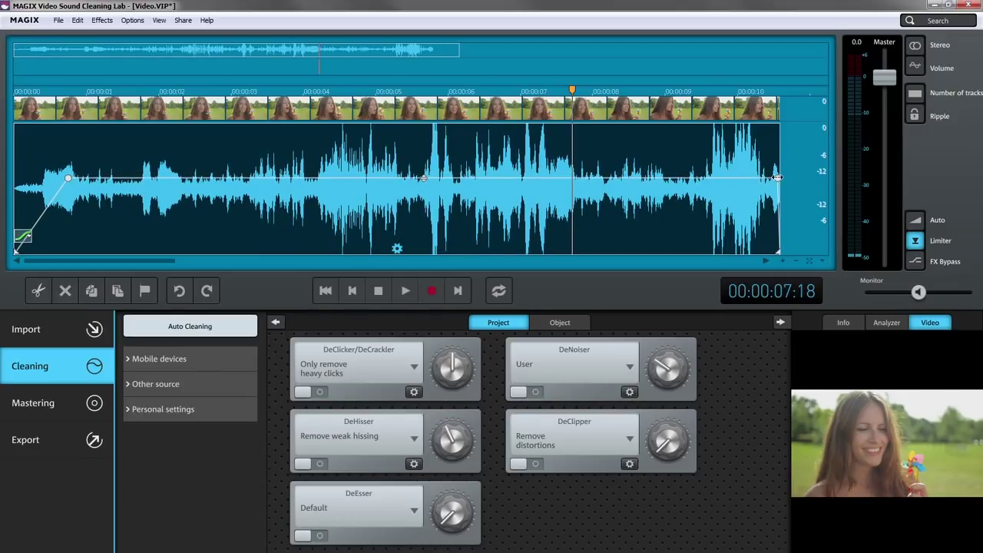
- Remove the fade-in, then adjust the DeClicker strength and raise the 50 Hz DeNoiser strength
left_click_drag(778, 178, 727, 178)
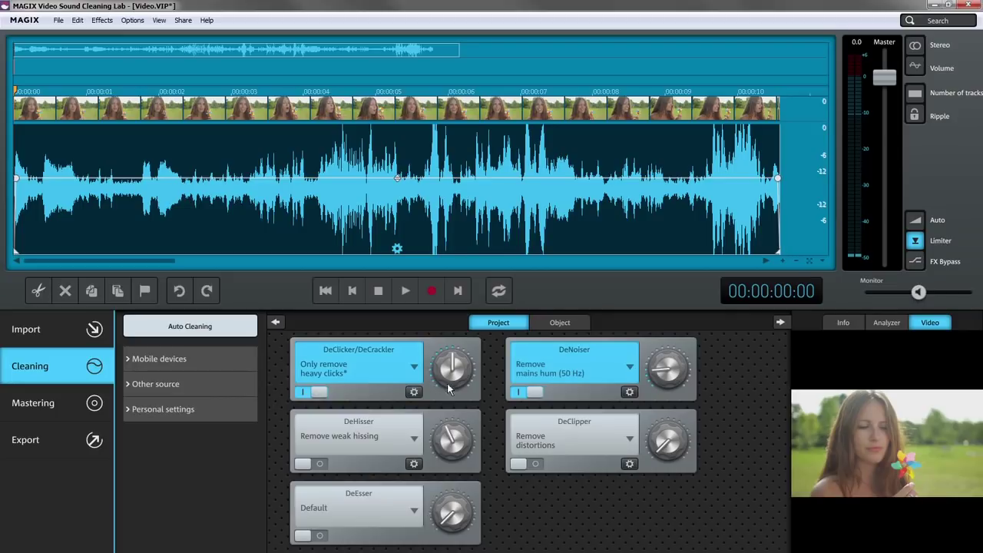
left_click_drag(454, 372, 466, 366)
left_click_drag(658, 372, 686, 372)
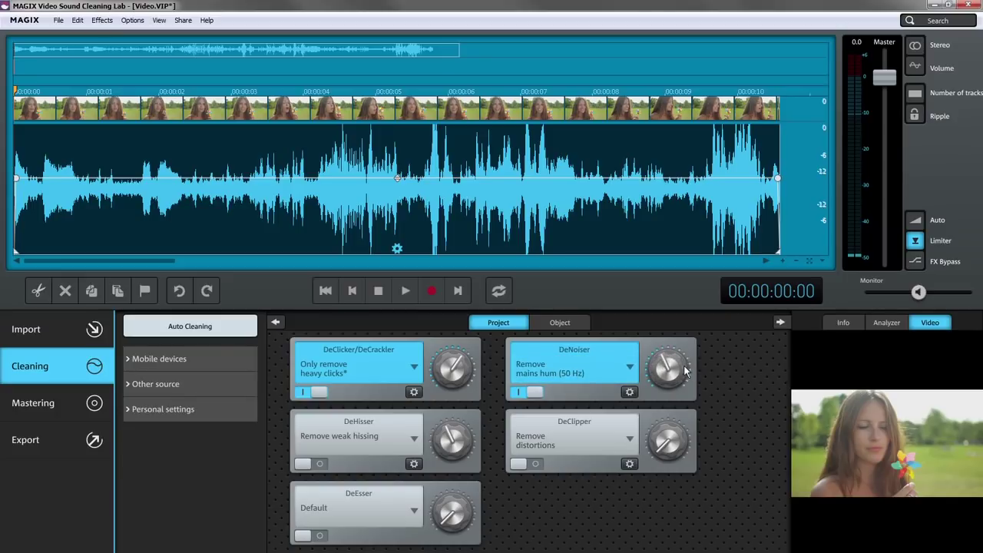
- Open the DeNoiser's detailed noise-sample settings and enlarge the settings panel
left_click(630, 392)
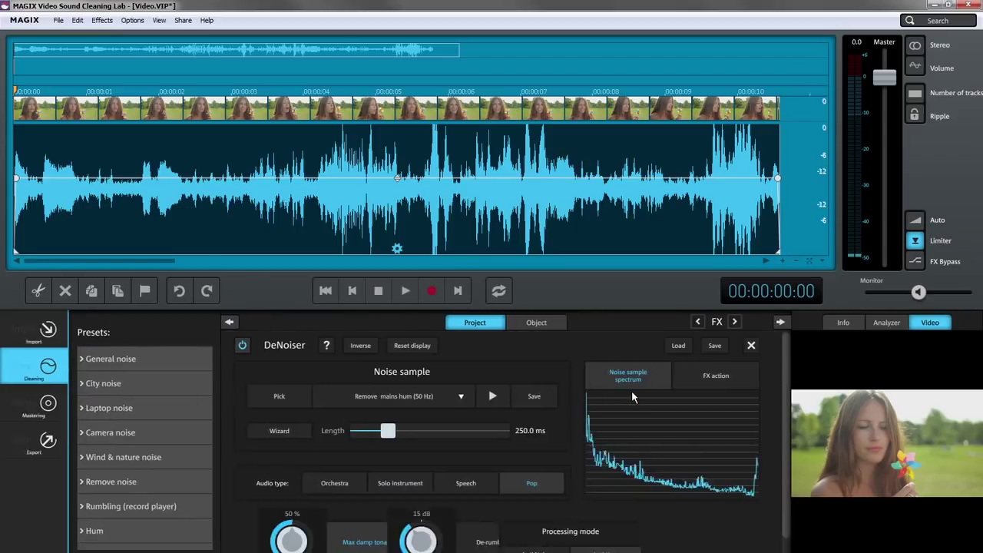
left_click_drag(595, 300, 596, 198)
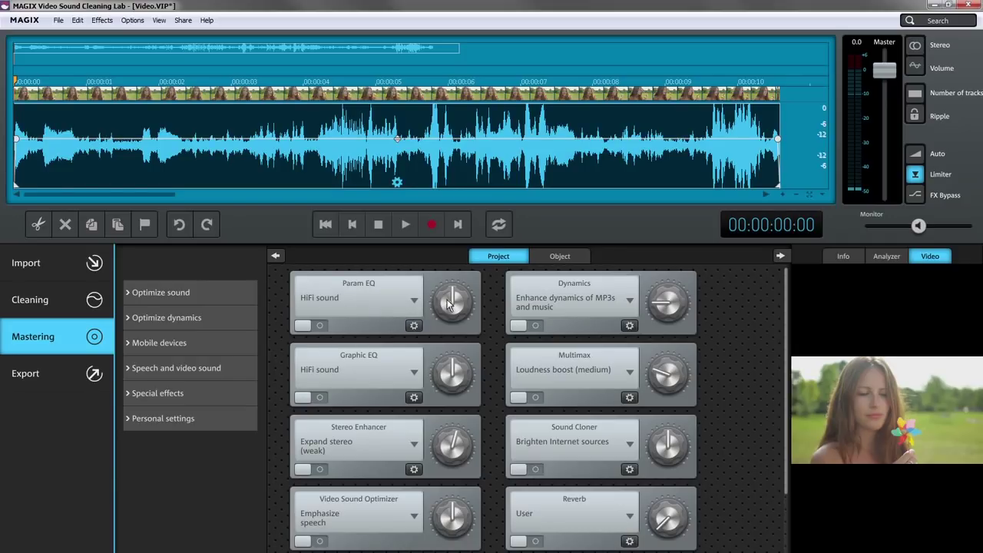
- Enable Param EQ with the HiFi sound preset and display its Info explanation
left_click_drag(453, 297, 470, 297)
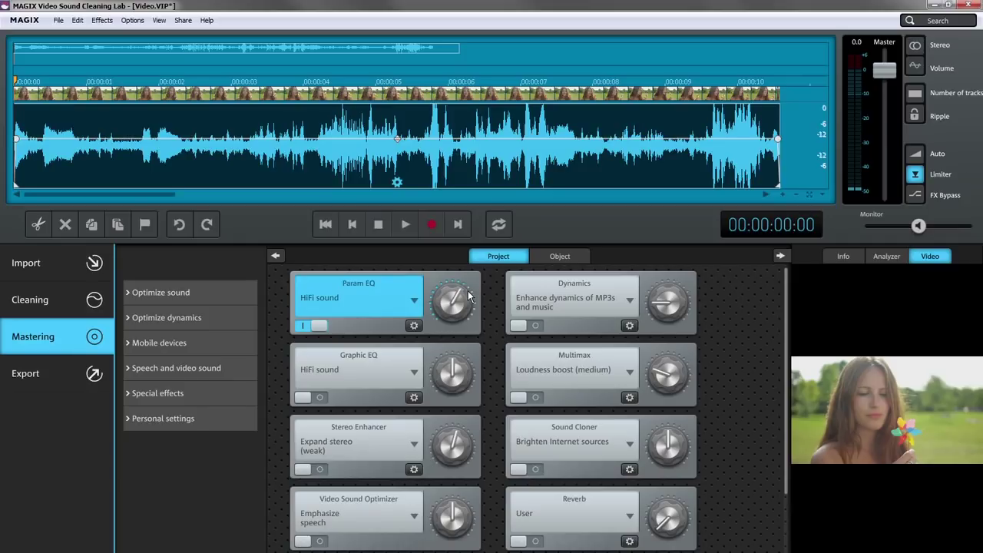
left_click(413, 303)
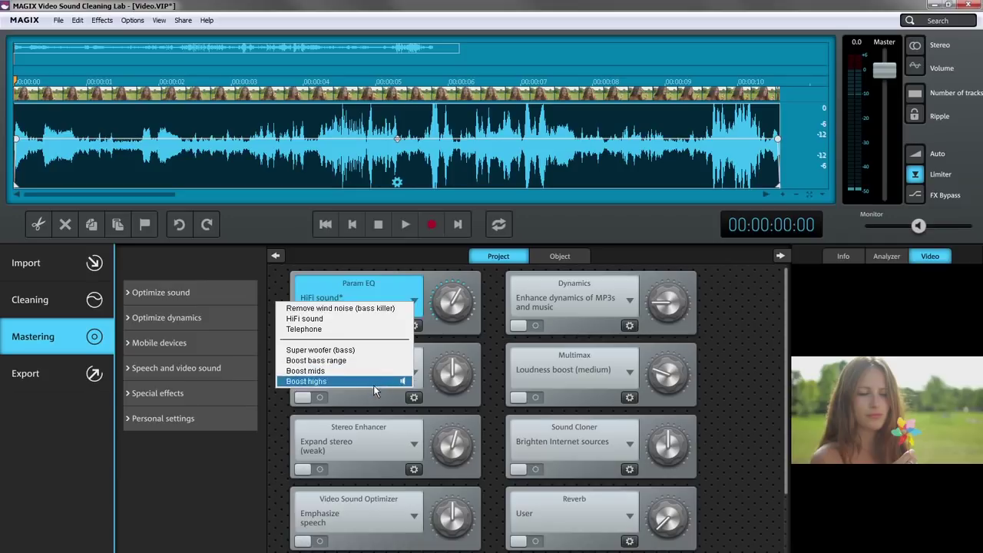
left_click(346, 319)
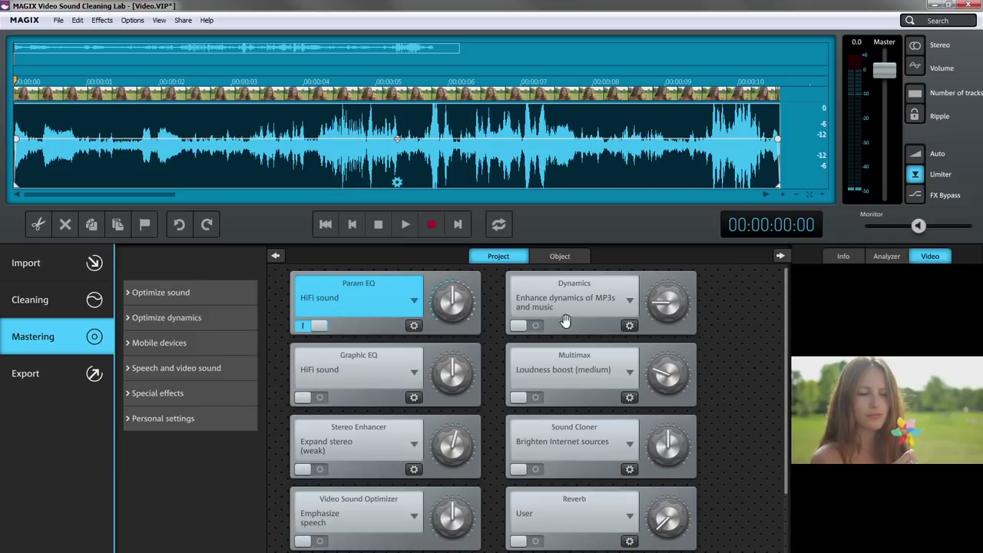
left_click(839, 258)
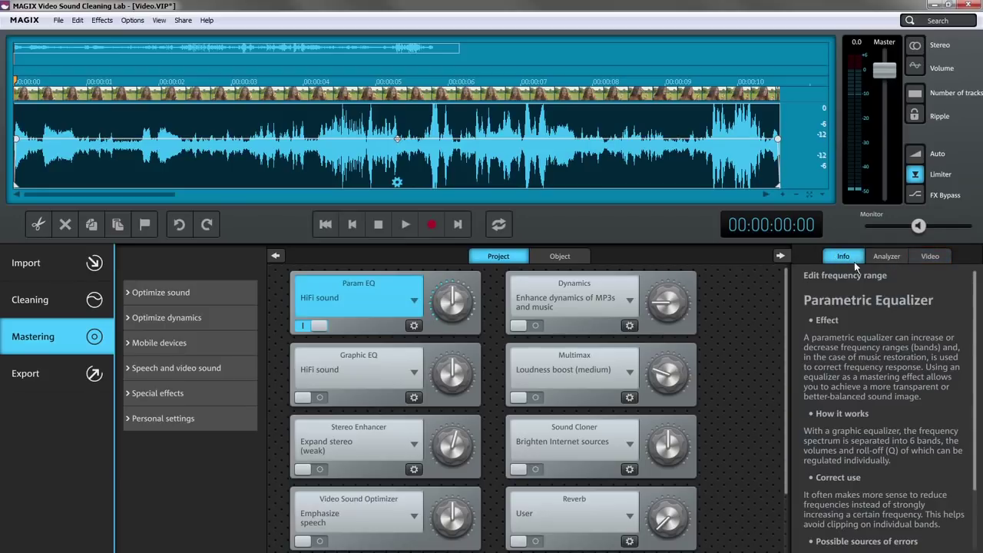
- Search for 'Equali' and open the Parametric Equalizer editor from the results
mouse_move(974, 292)
left_mouse_down()
mouse_move(980, 362)
mouse_move(974, 287)
left_mouse_up()
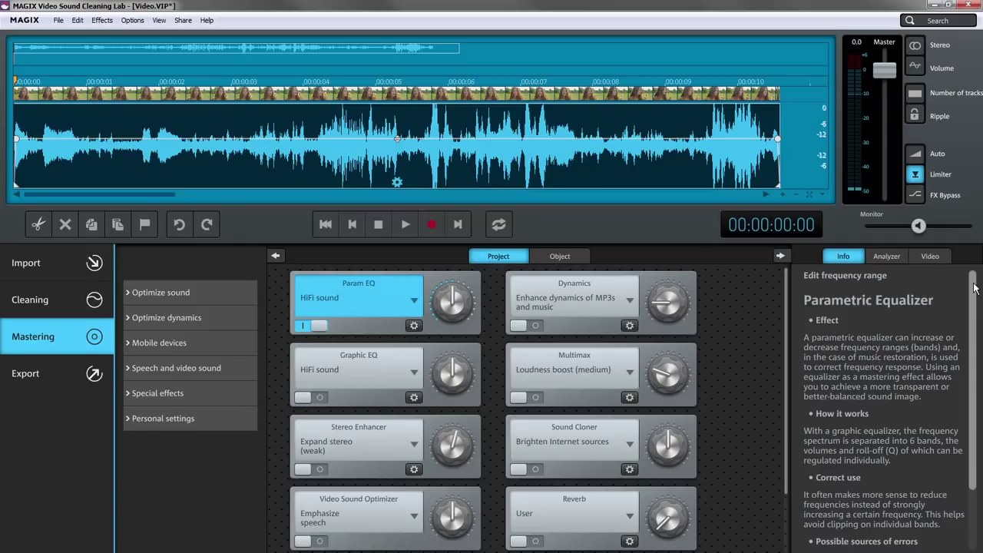
left_click(926, 27)
type("Equali")
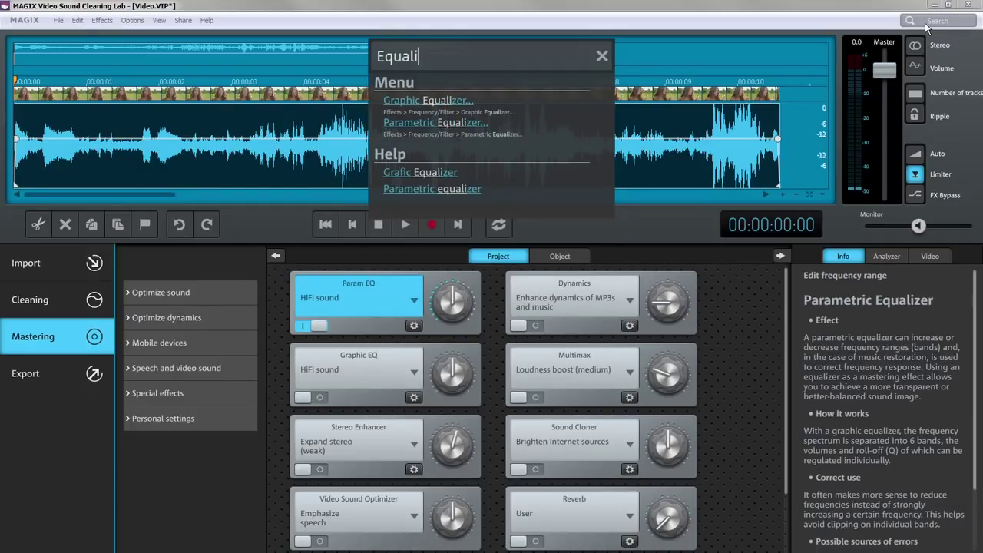
left_click(470, 129)
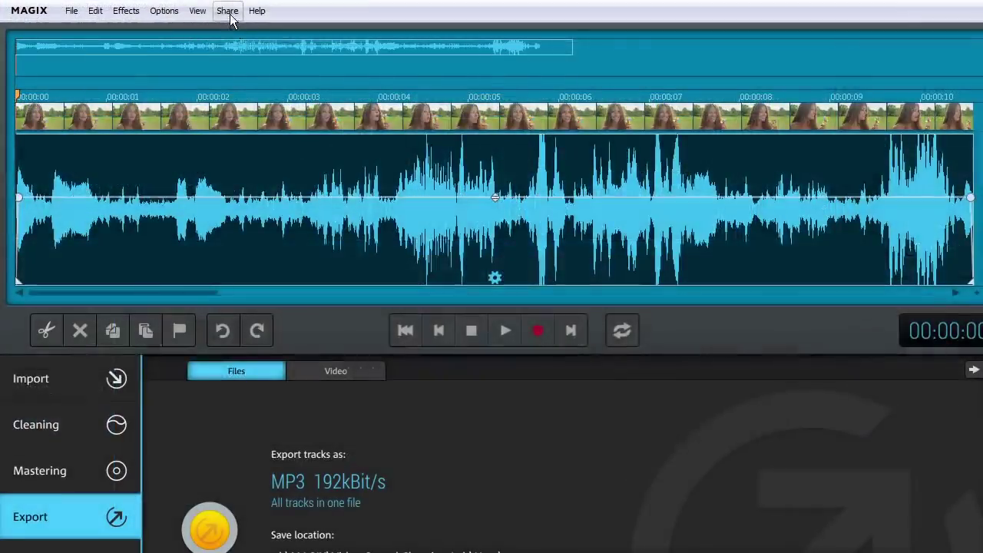
left_click(183, 20)
mouse_move(279, 32)
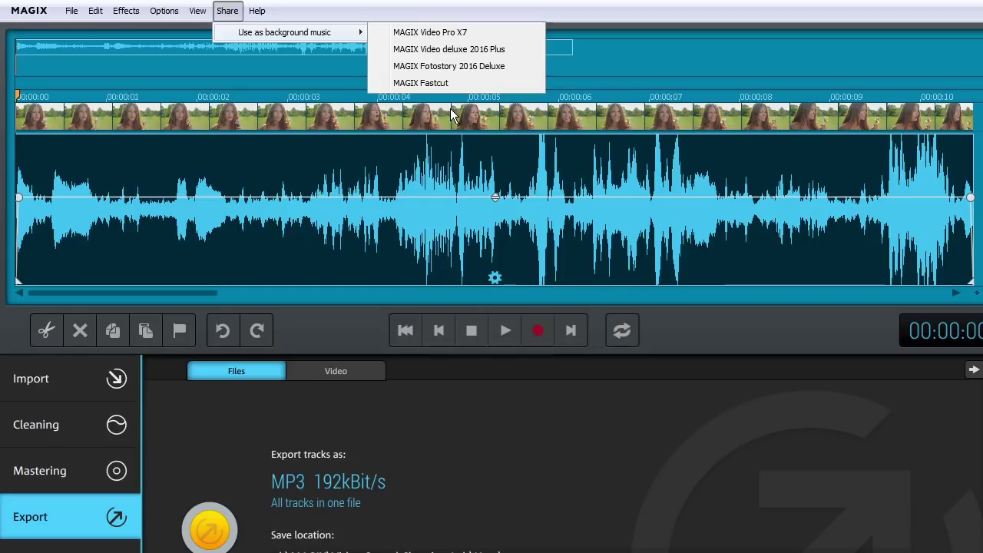
left_click(54, 529)
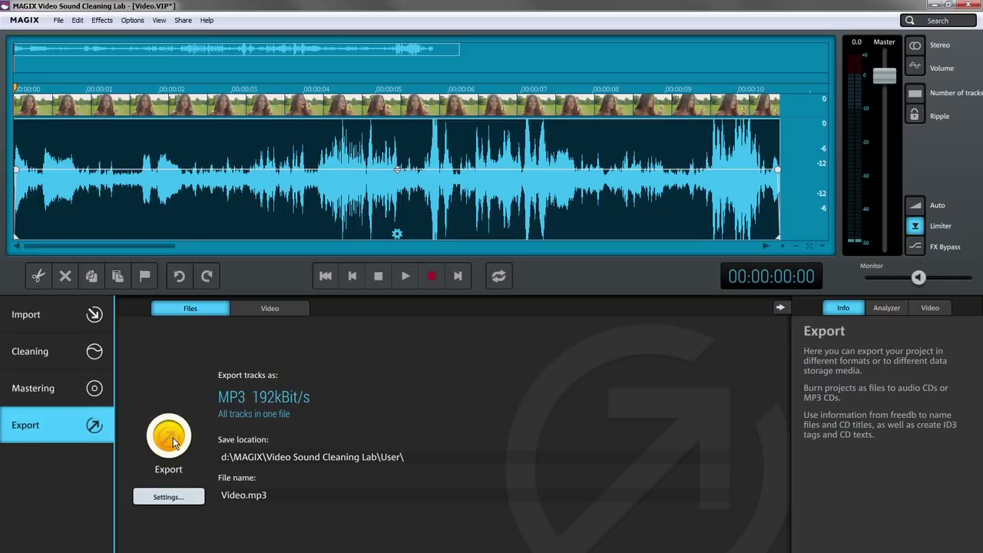
- Enter 'enhanced' as the base of the export file name in the audio file options
left_click(274, 309)
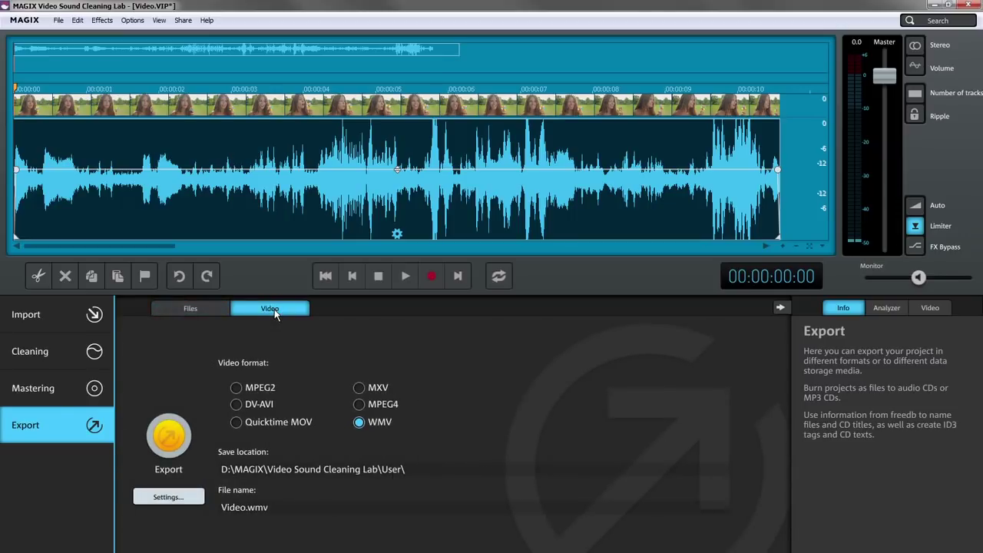
left_click(199, 309)
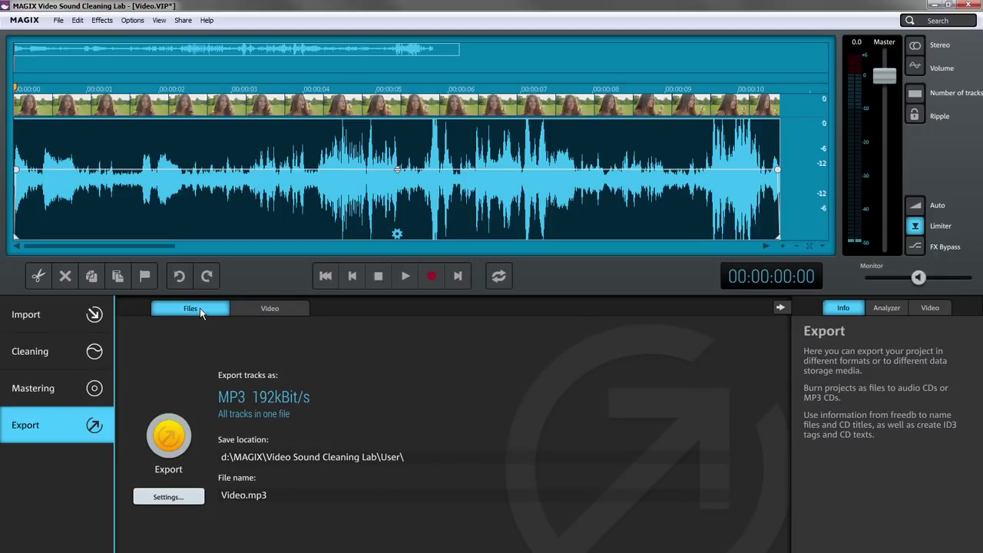
double_click(245, 494)
type("enhanced")
- Switch to video export and choose WMV as the format
left_click(275, 308)
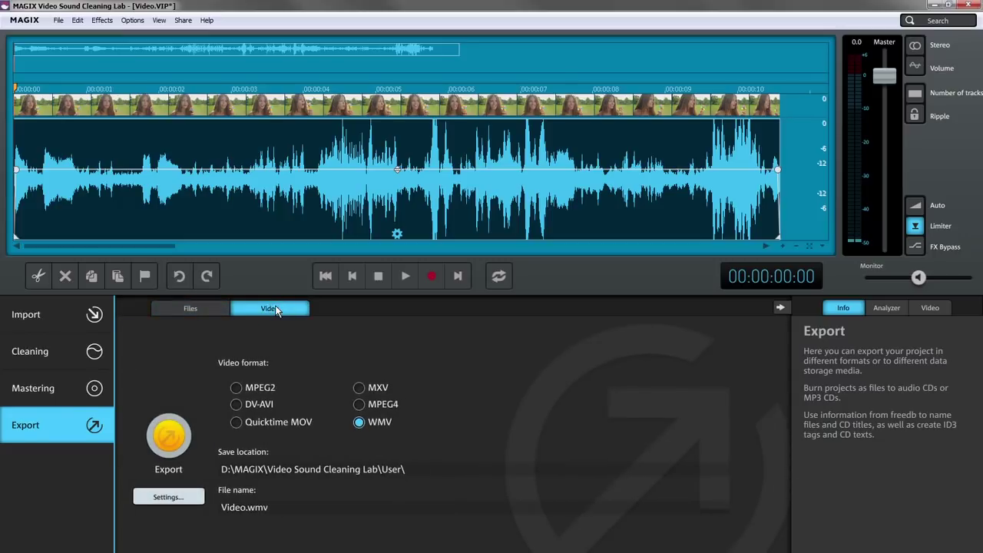
left_click(358, 404)
left_click(360, 423)
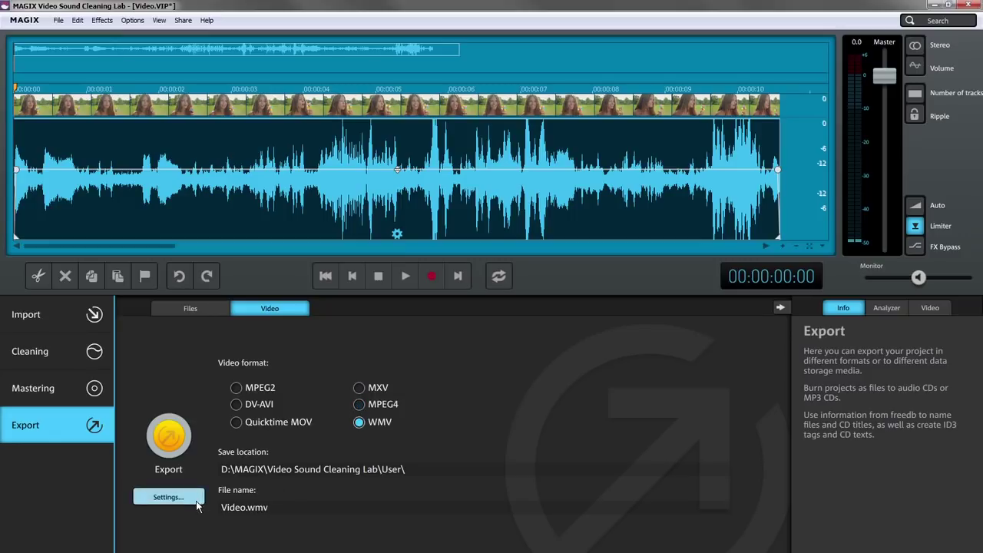
- Confirm the export file and set the WMV resolution to 1920x1080
left_click(168, 497)
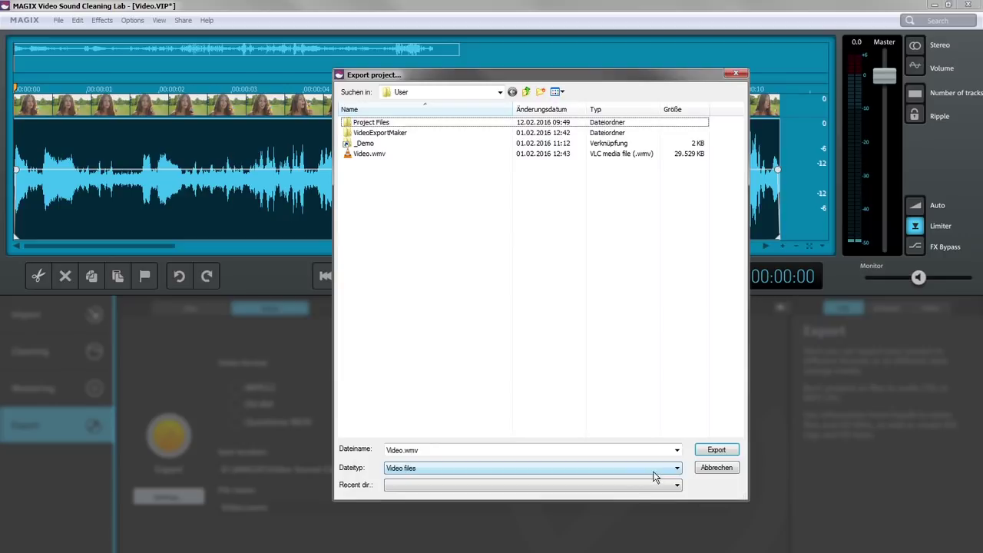
left_click(717, 453)
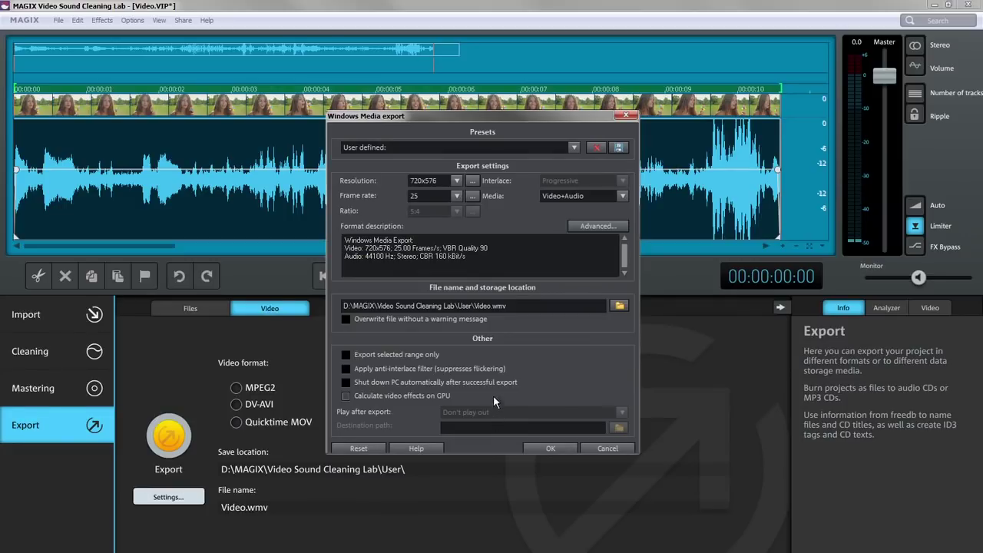
left_click(456, 180)
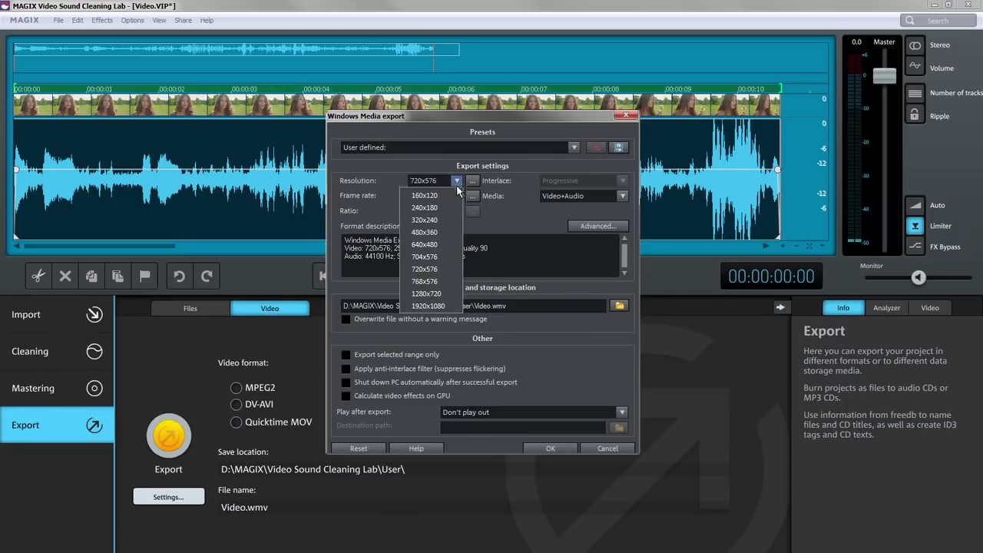
left_click(458, 305)
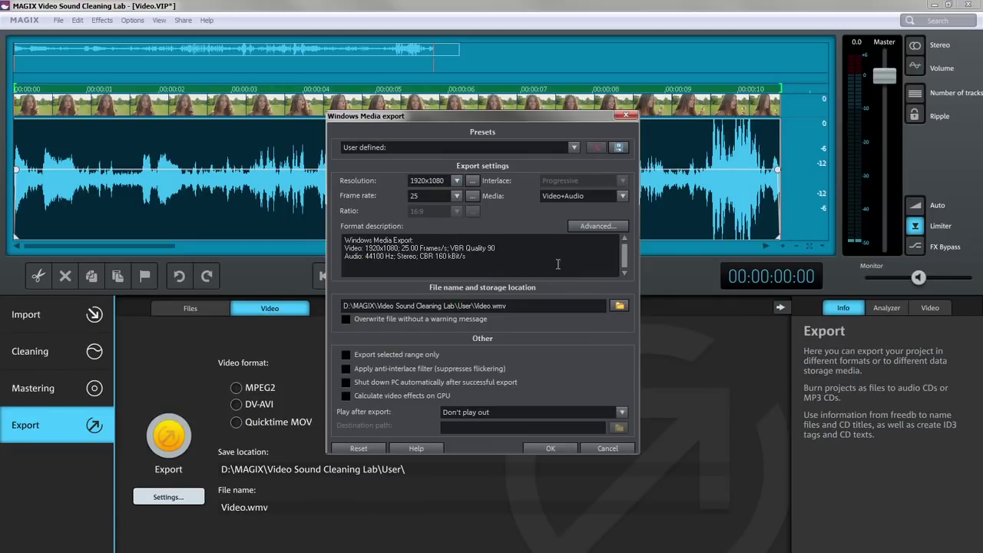
- Set the advanced bit rate/quality to 98 and start rendering the video
left_click(593, 227)
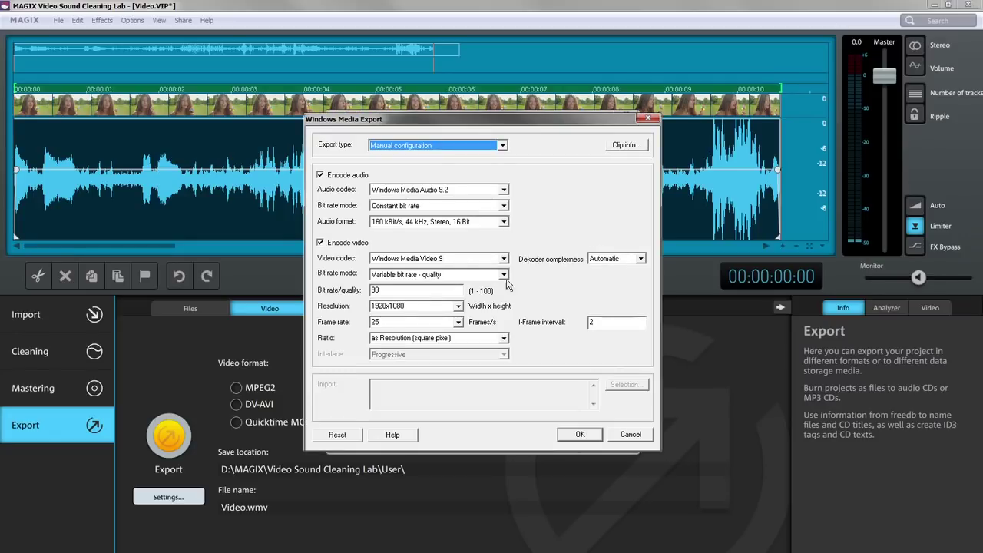
left_click(440, 290)
type("8")
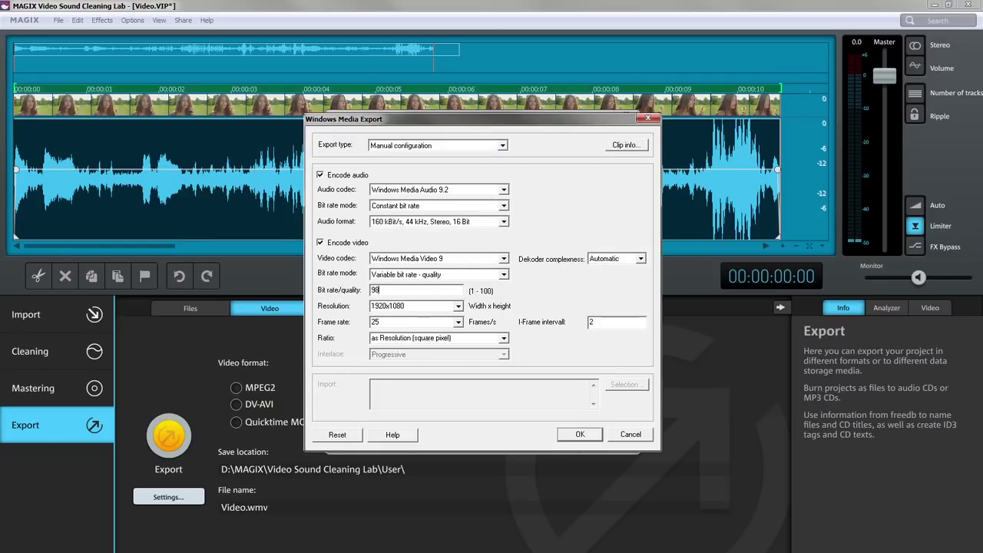
left_click(582, 434)
left_click(551, 449)
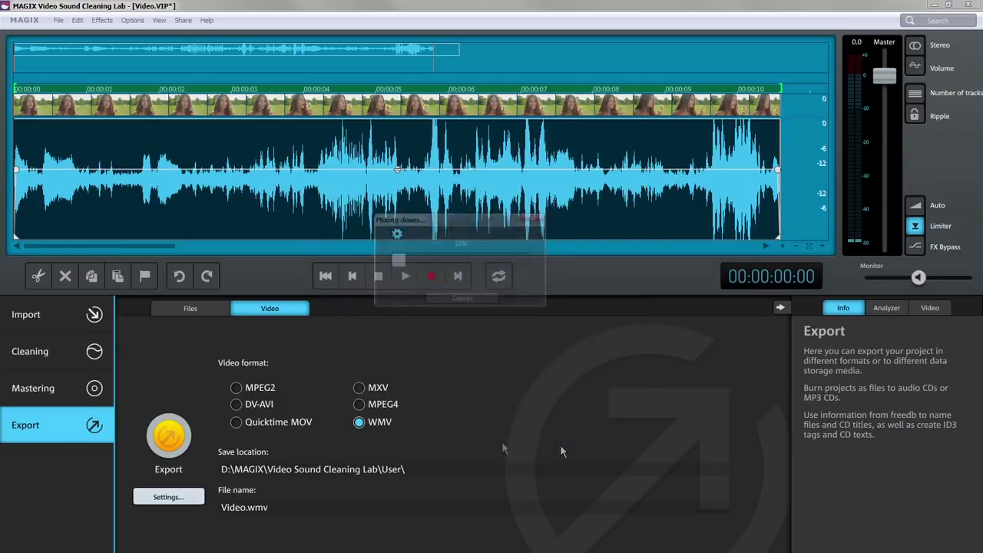